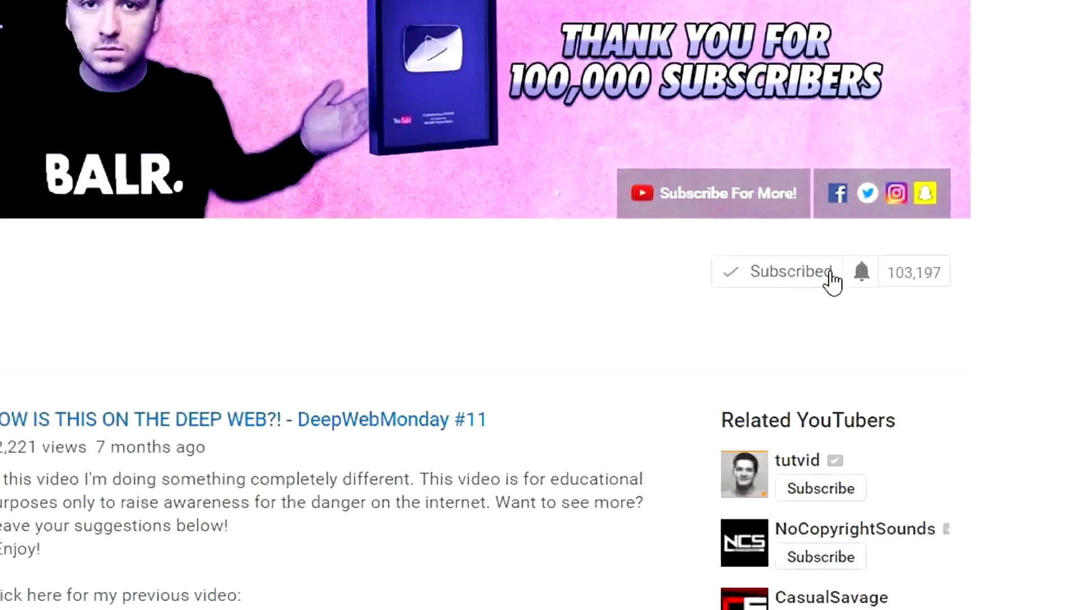
- Switch the subscribed channel's bell to 'all notifications' and save the setting
click(862, 273)
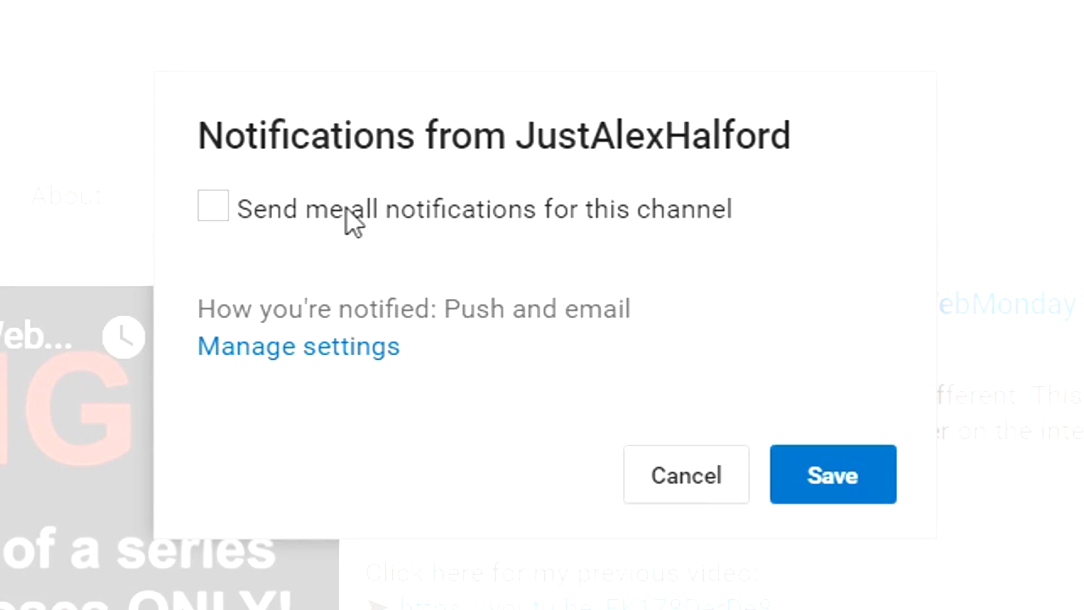
click(215, 209)
click(838, 491)
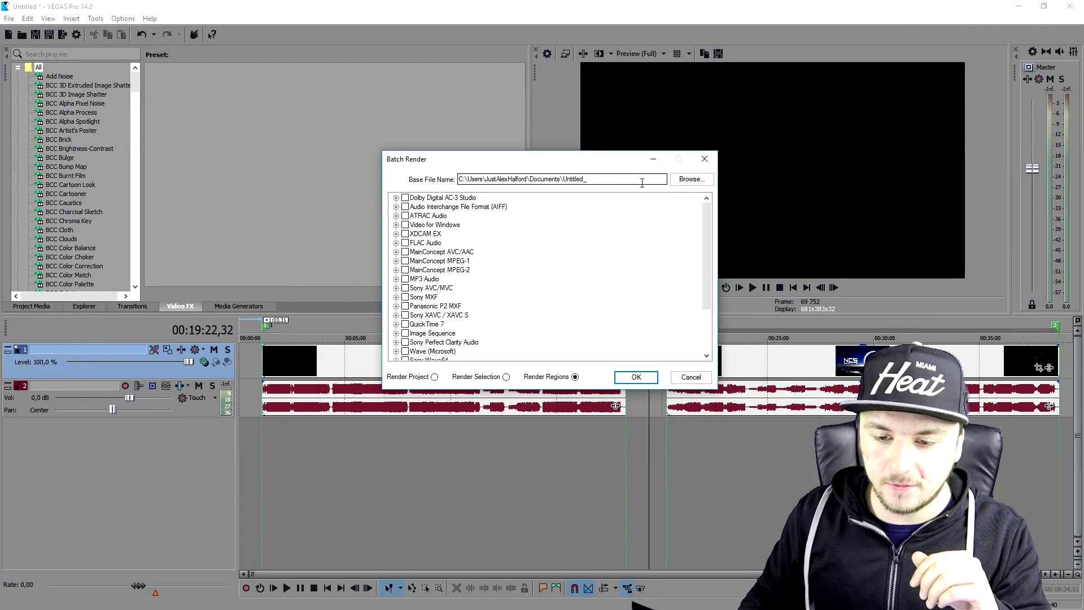
- Set the batch render output to a file named Videos on the desktop (Bureaublad)
click(686, 180)
scroll(445, 242, up, 1)
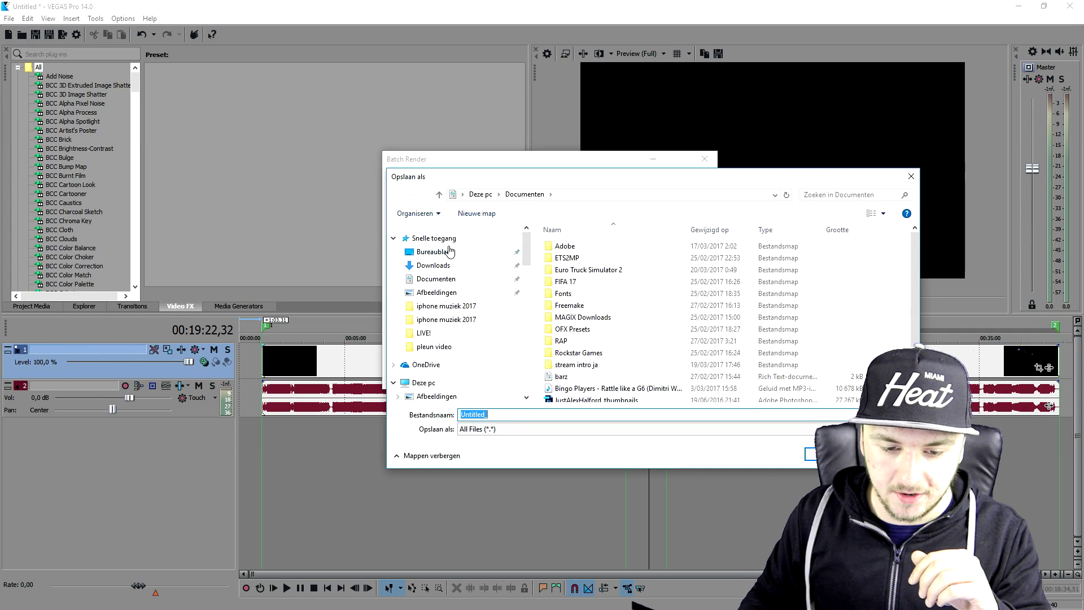
click(446, 251)
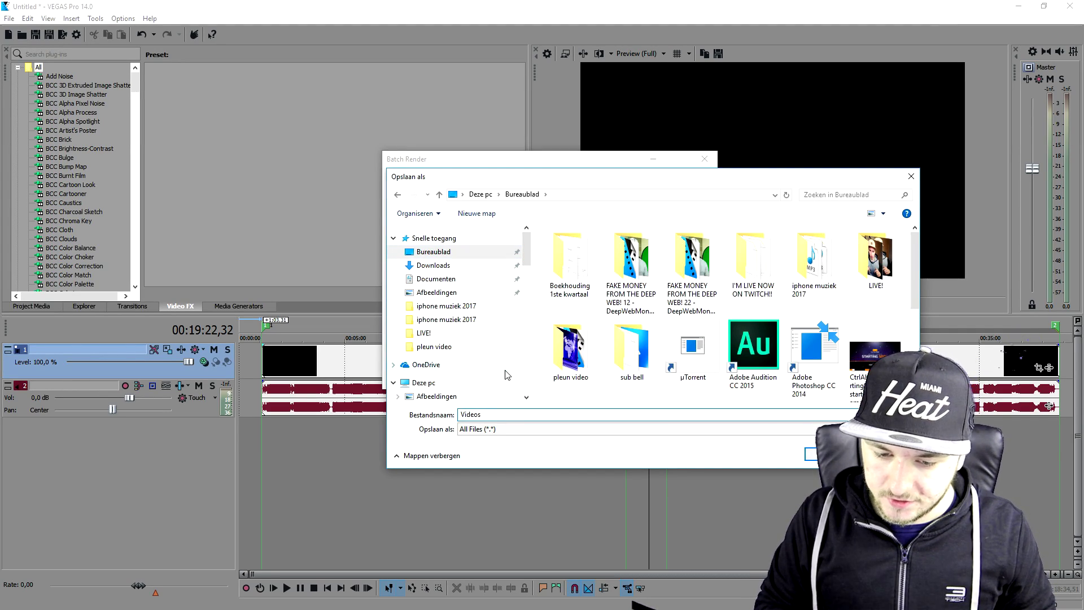
key(Return)
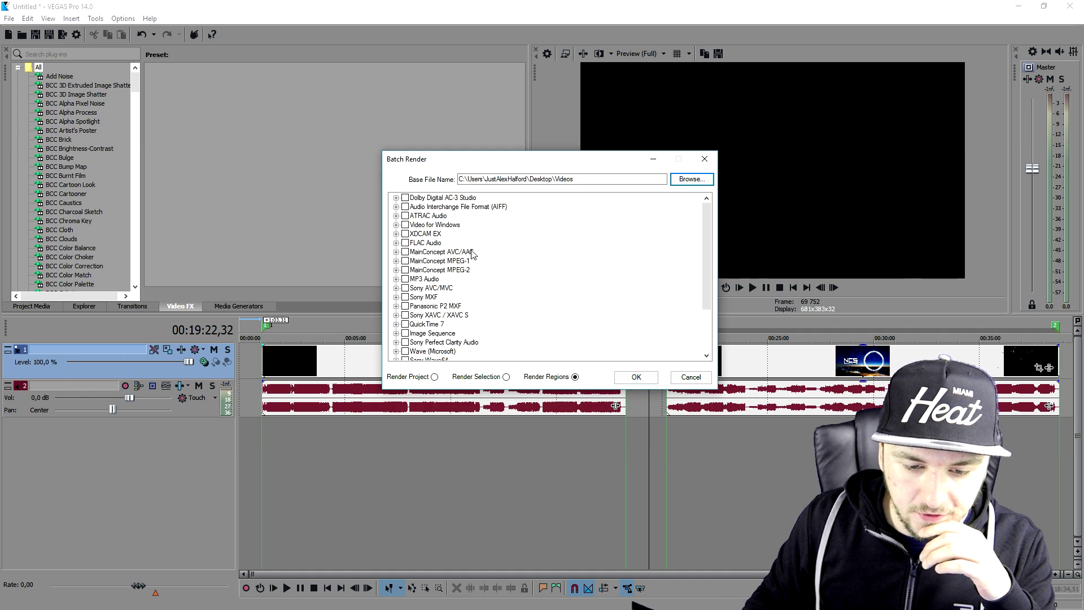
- Expand Sony AVC/MVC and tick the 60 FPS render template
scroll(466, 275, down, 5)
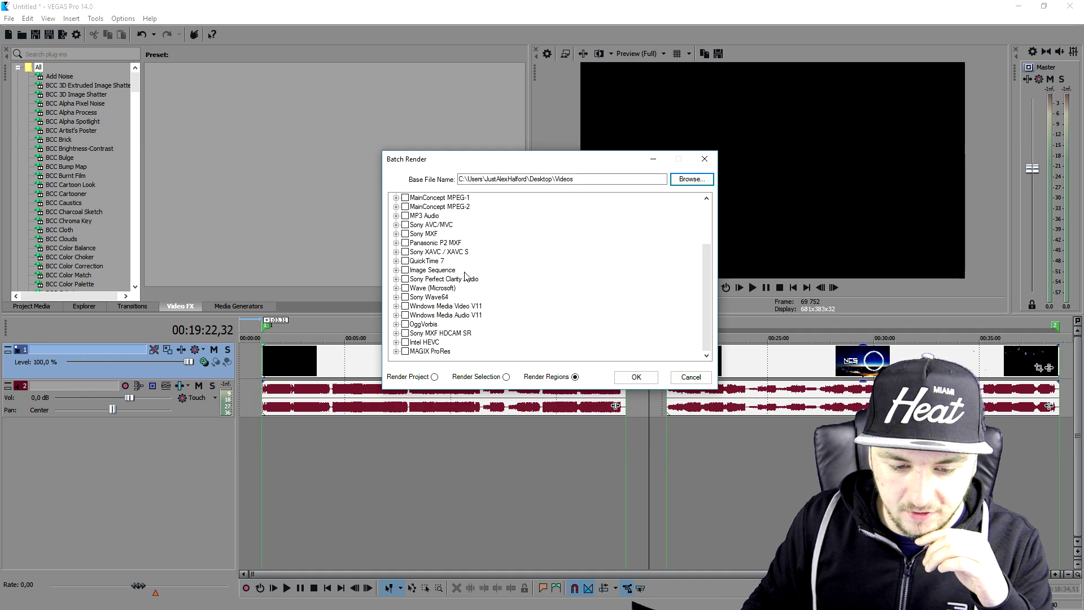
scroll(466, 275, up, 5)
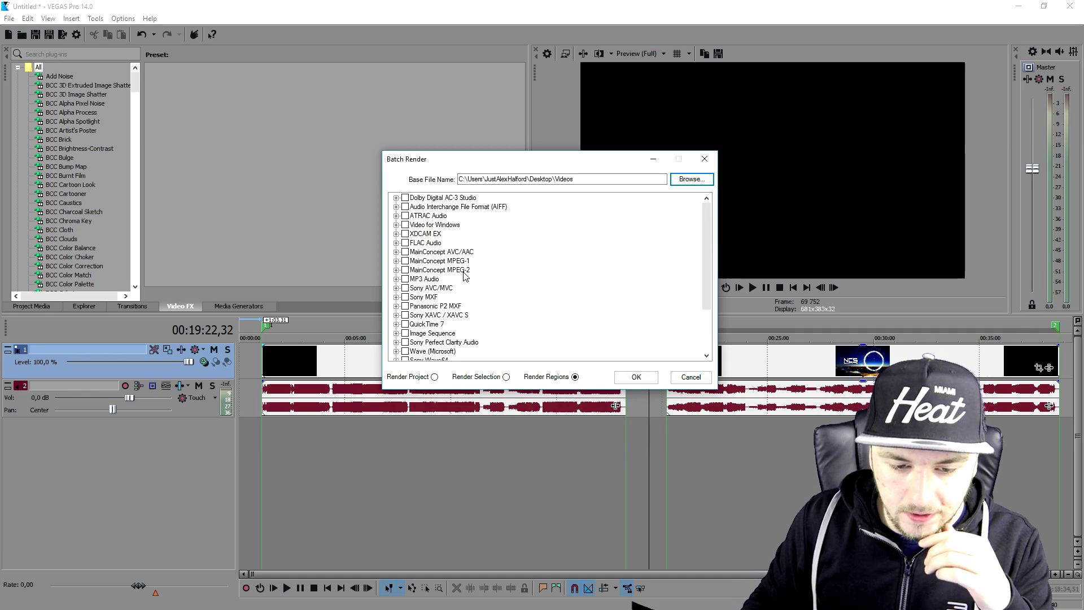
double_click(434, 291)
scroll(435, 291, down, 8)
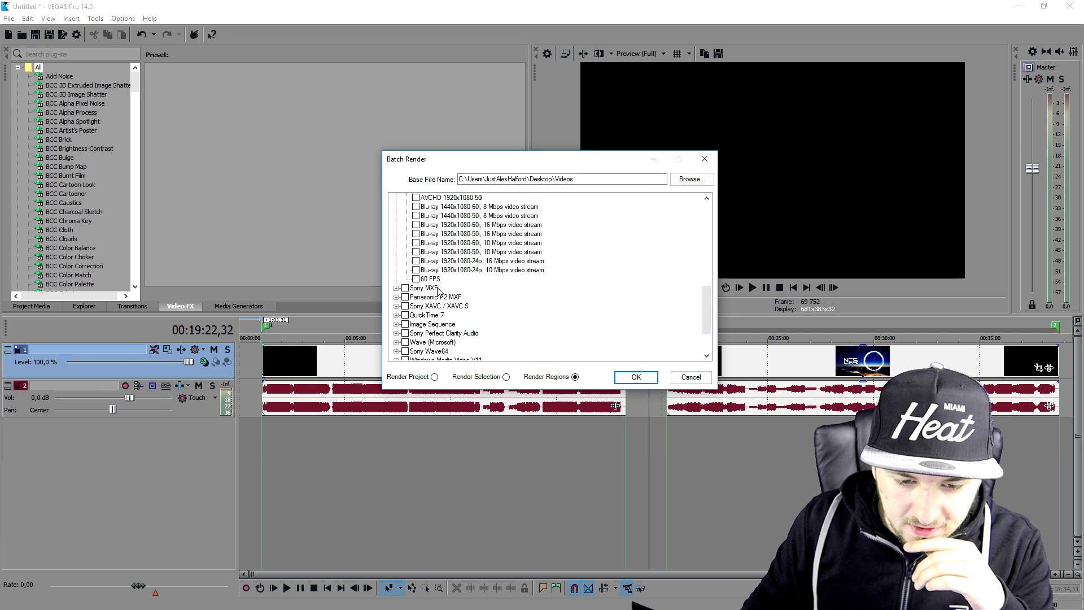
click(416, 279)
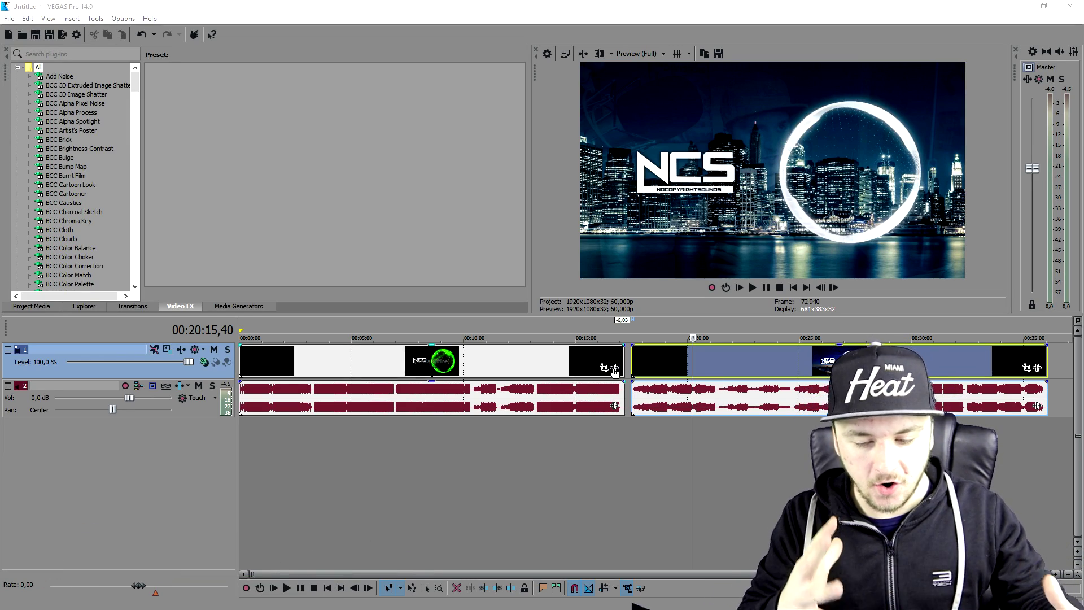
- Drag the second video and its audio slightly right, leaving a gap after the first video
click(542, 367)
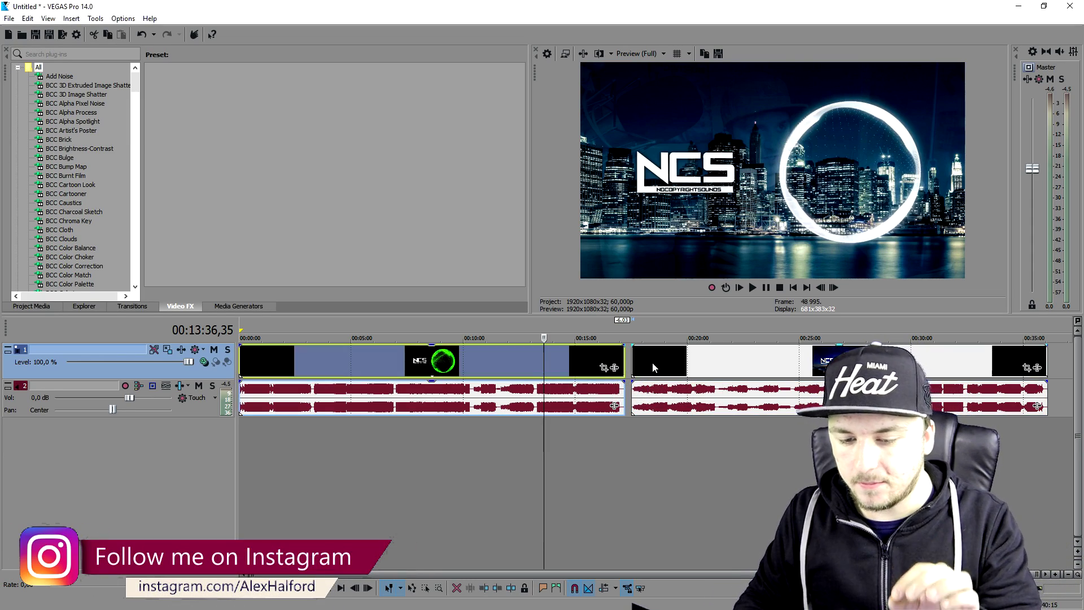
click(652, 361)
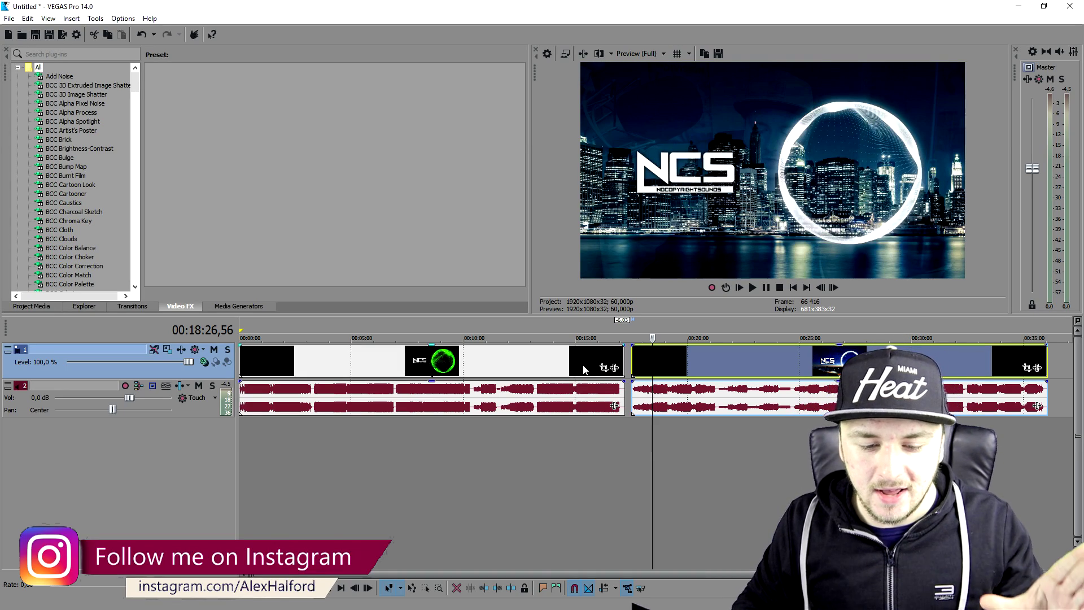
click(491, 358)
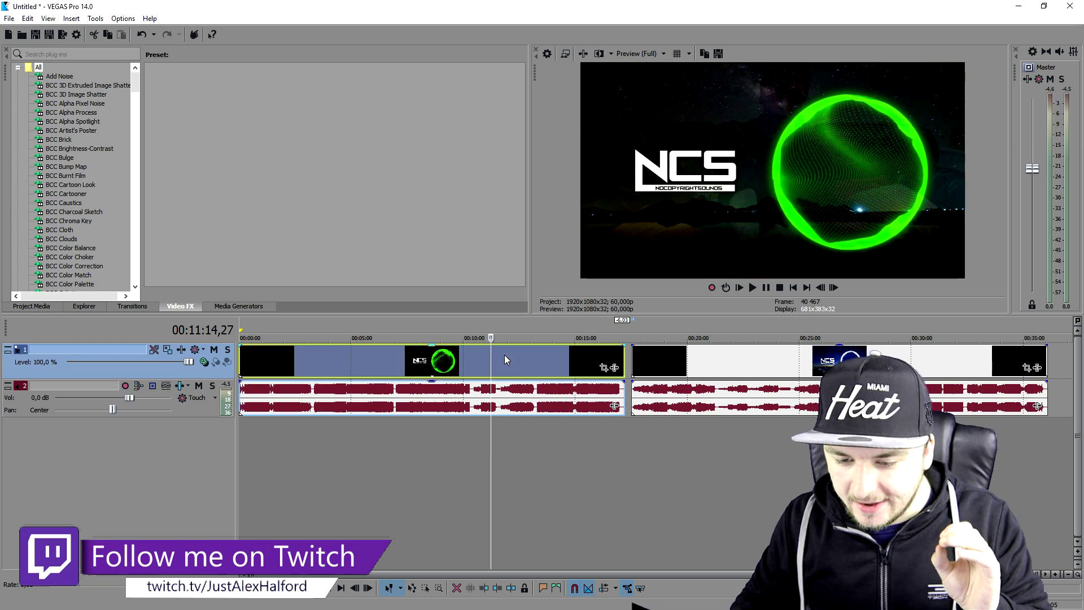
click(656, 351)
drag(685, 371, 707, 372)
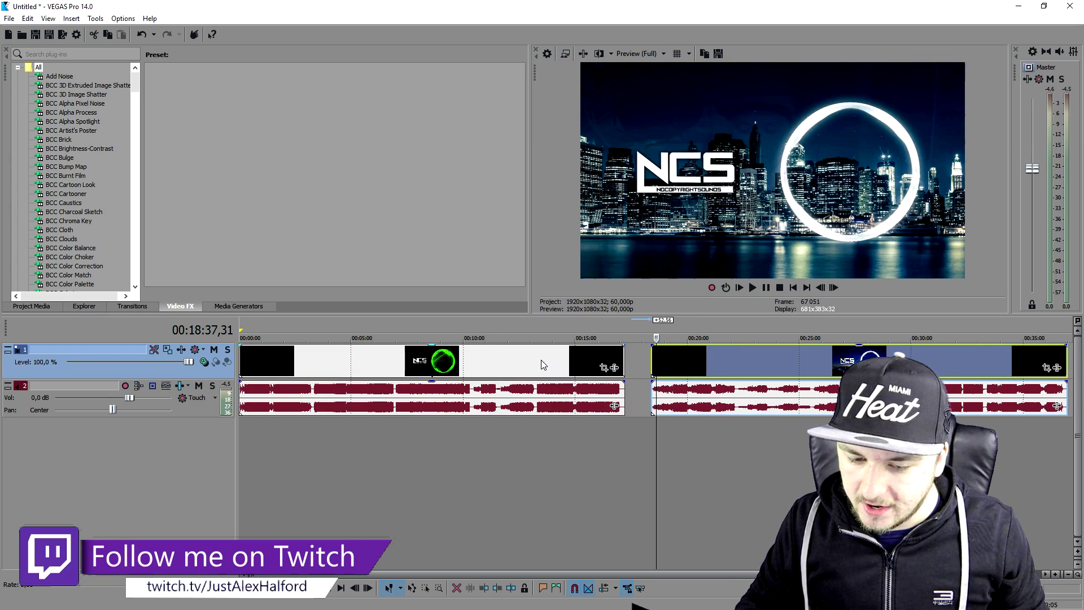
click(548, 362)
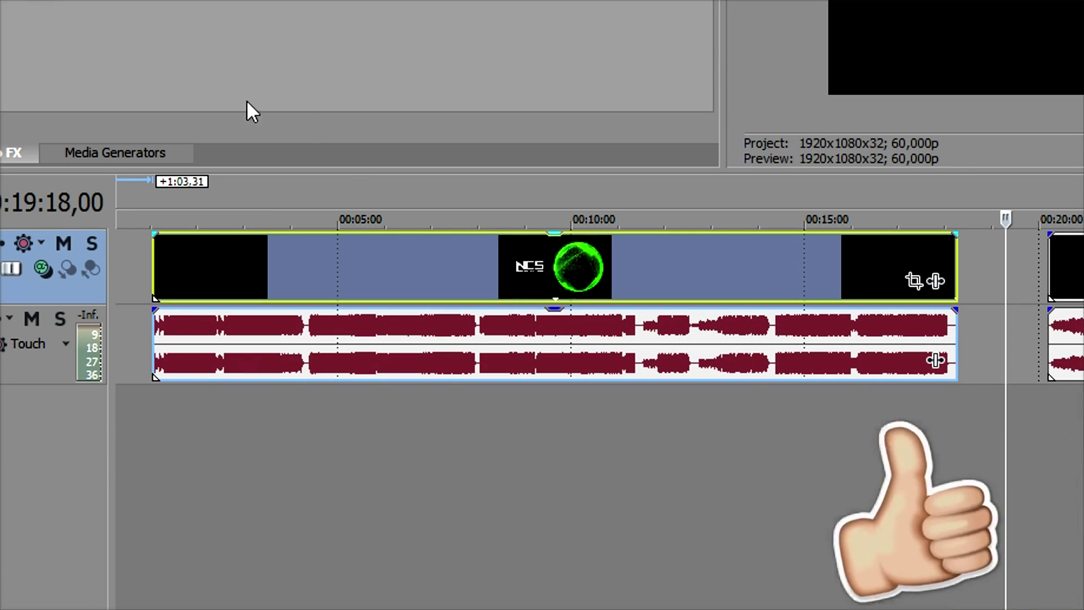
- Mark the first video's full span as region '1' and place the cursor at the second video
drag(155, 178, 960, 178)
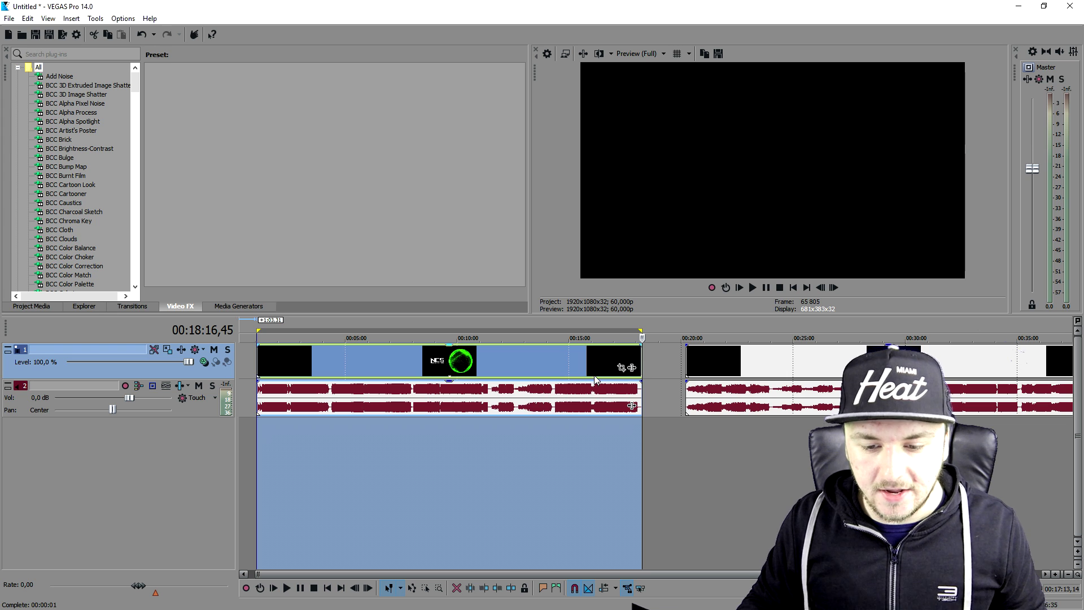
click(660, 360)
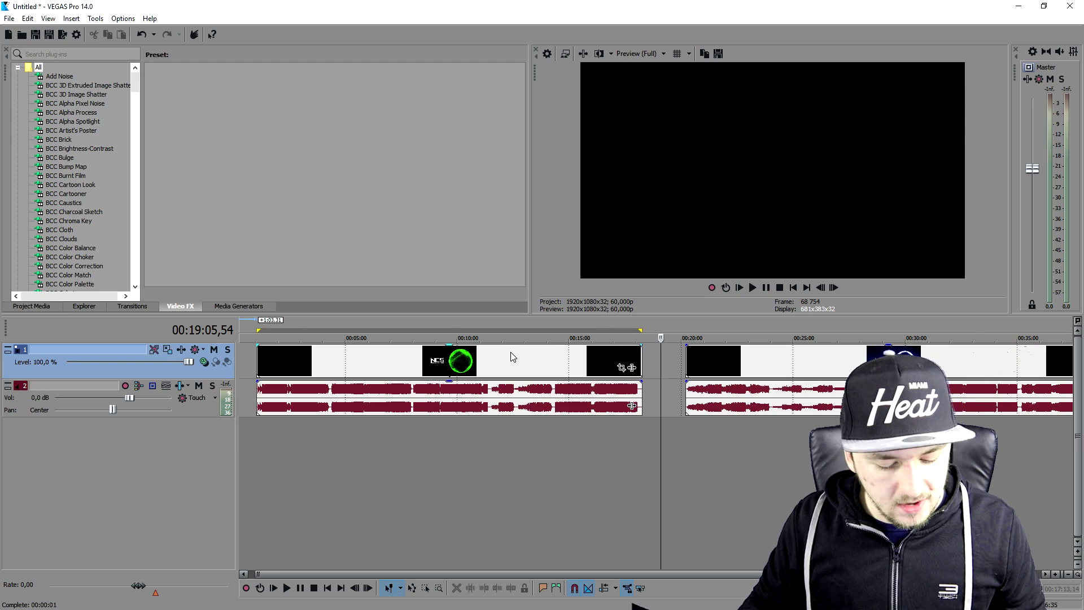
click(415, 336)
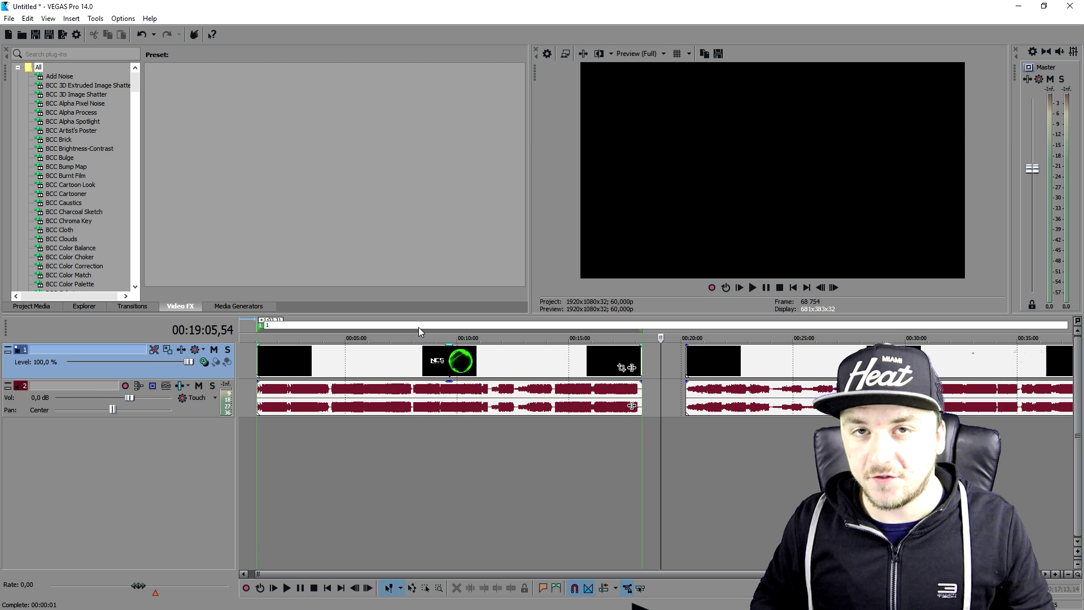
key(Return)
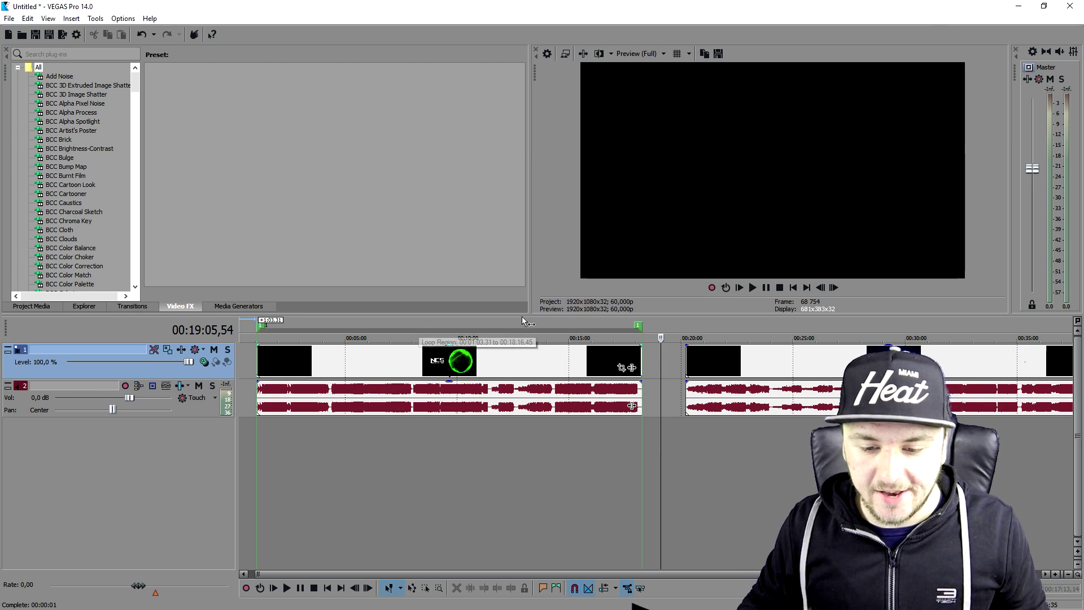
click(686, 323)
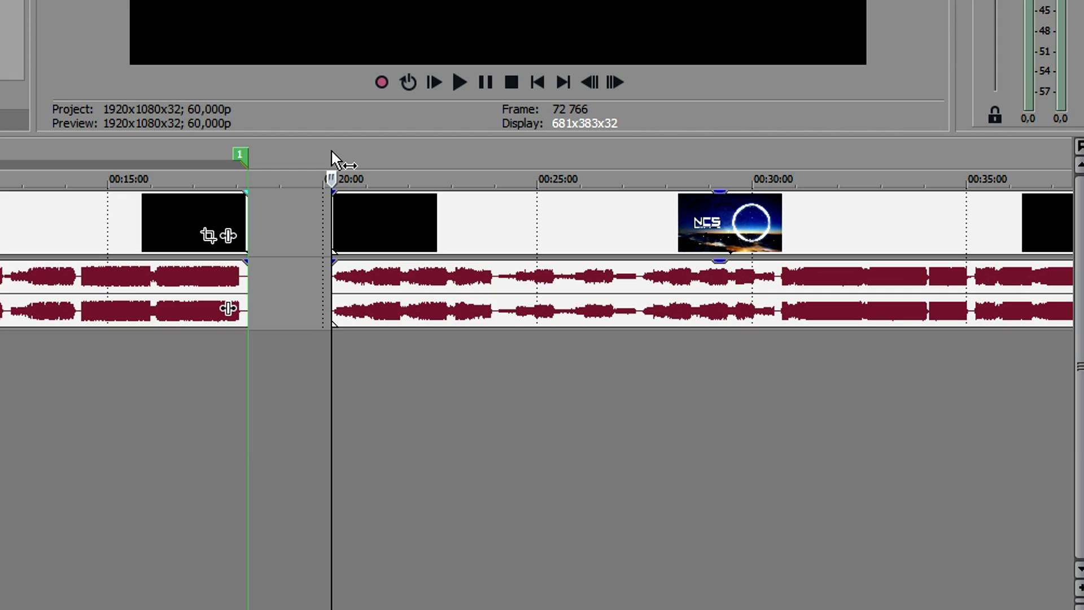
- Select the second video's span from 00:20:00 and insert a region named '2'
drag(332, 151, 1045, 177)
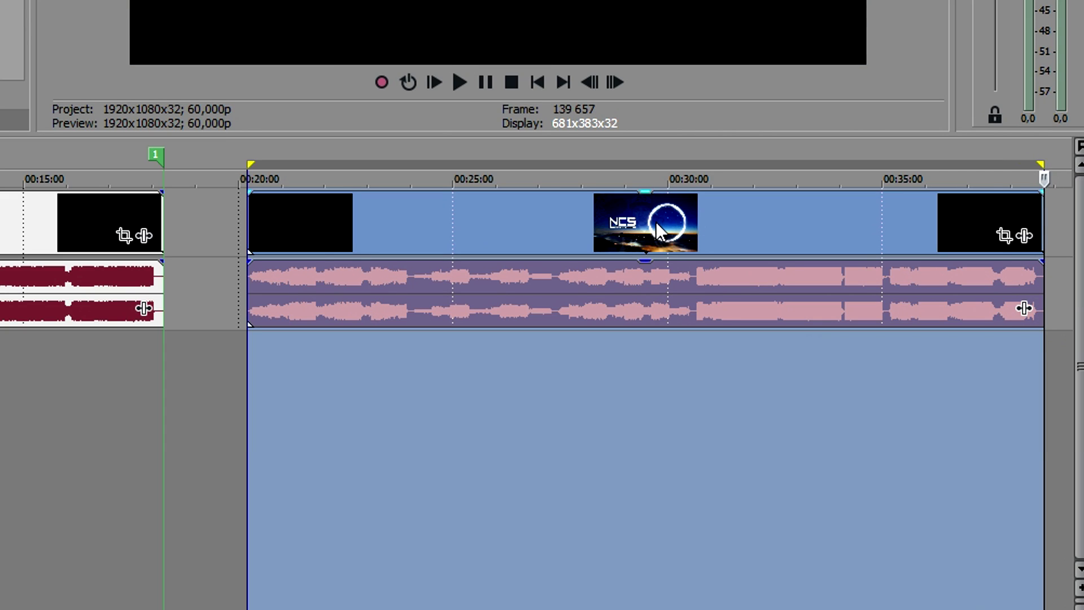
key(r)
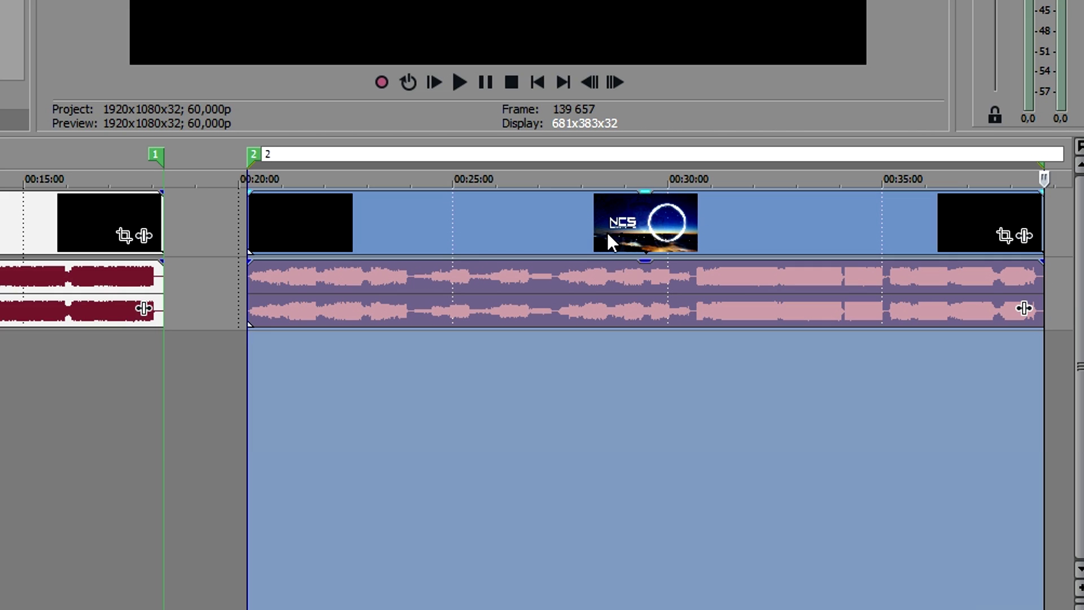
text(2)
key(Return)
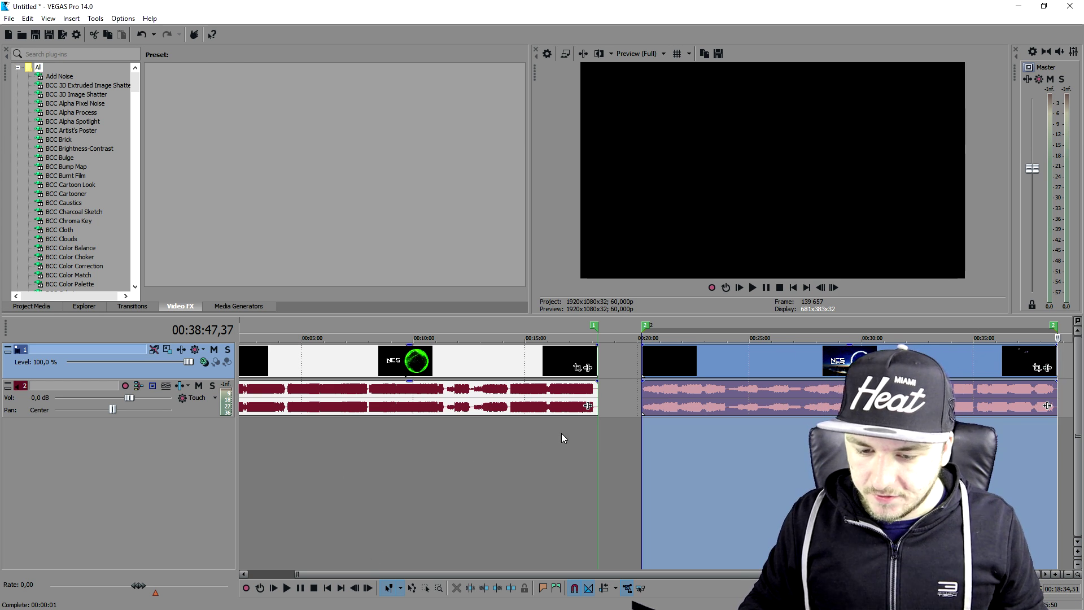
click(621, 353)
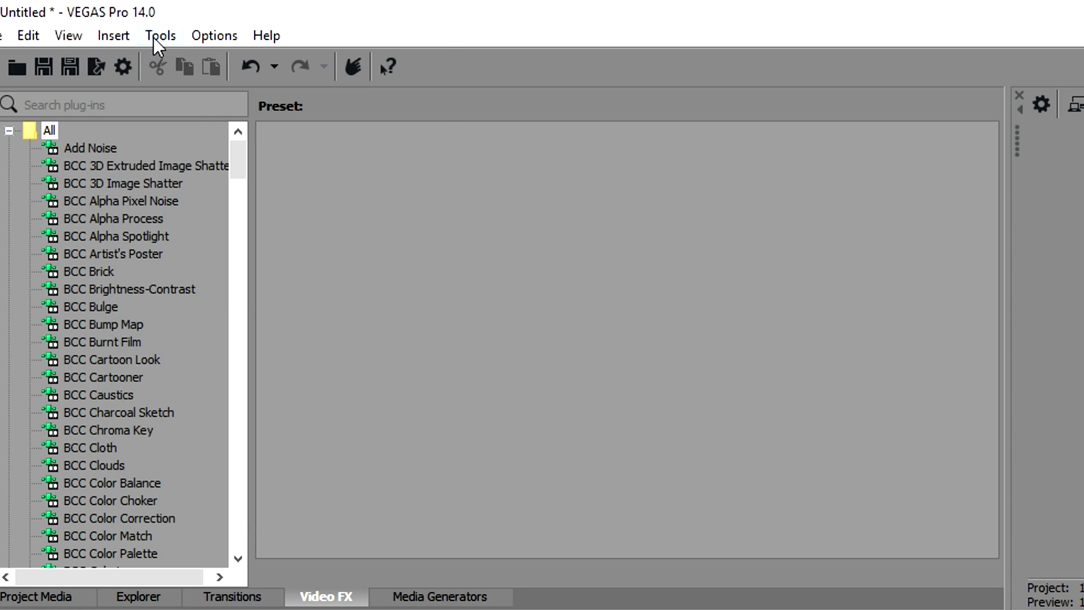
- Launch the Batch Render script from Tools > Scripting
click(155, 37)
mouse_move(362, 397)
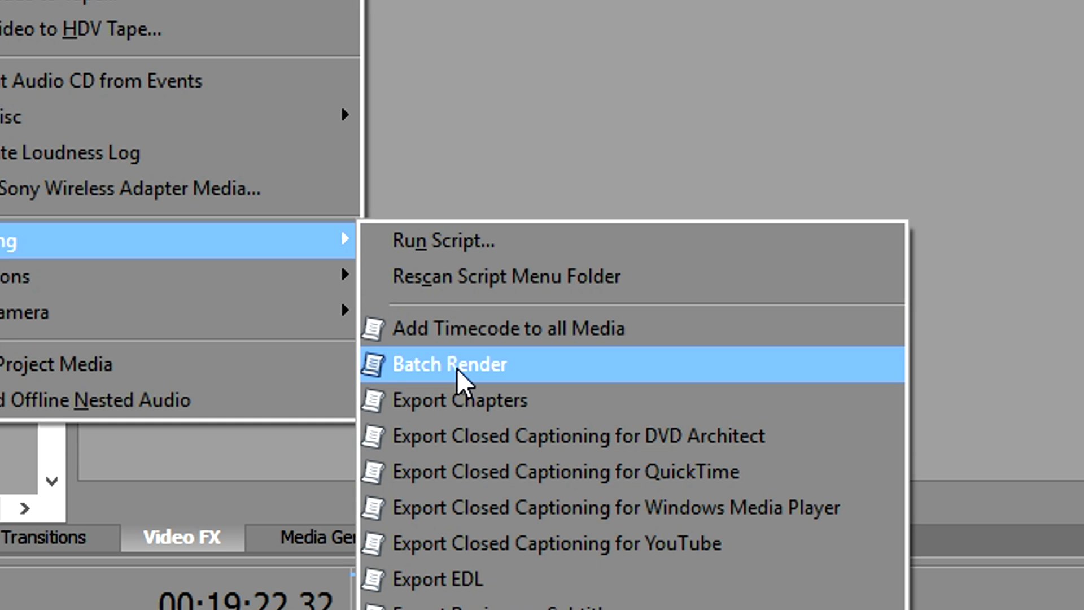
click(457, 368)
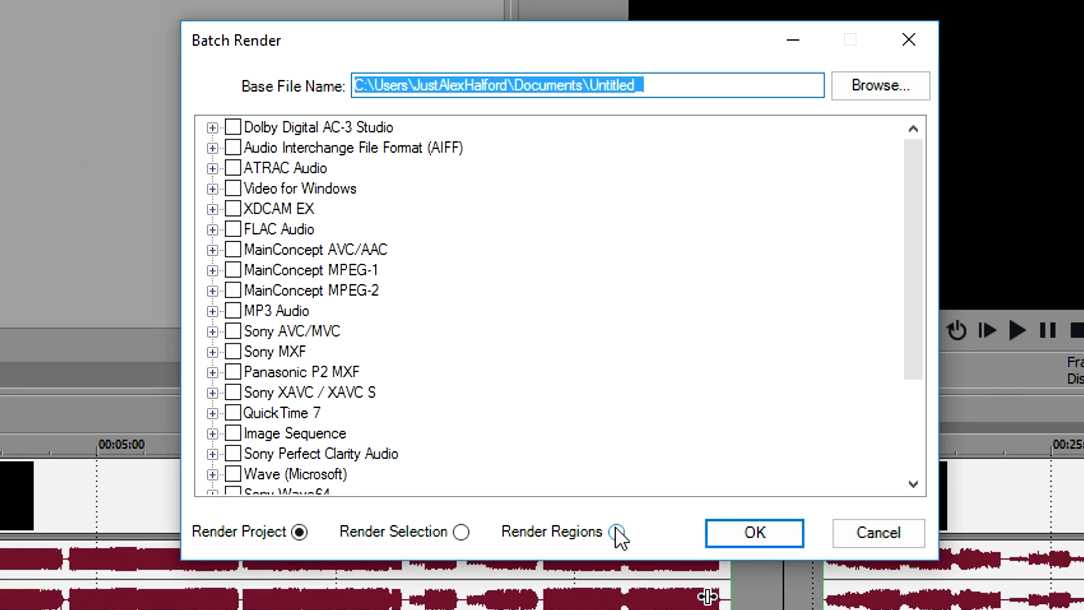
- Choose Render Regions and save output to the desktop with base name 'Videos'
click(617, 532)
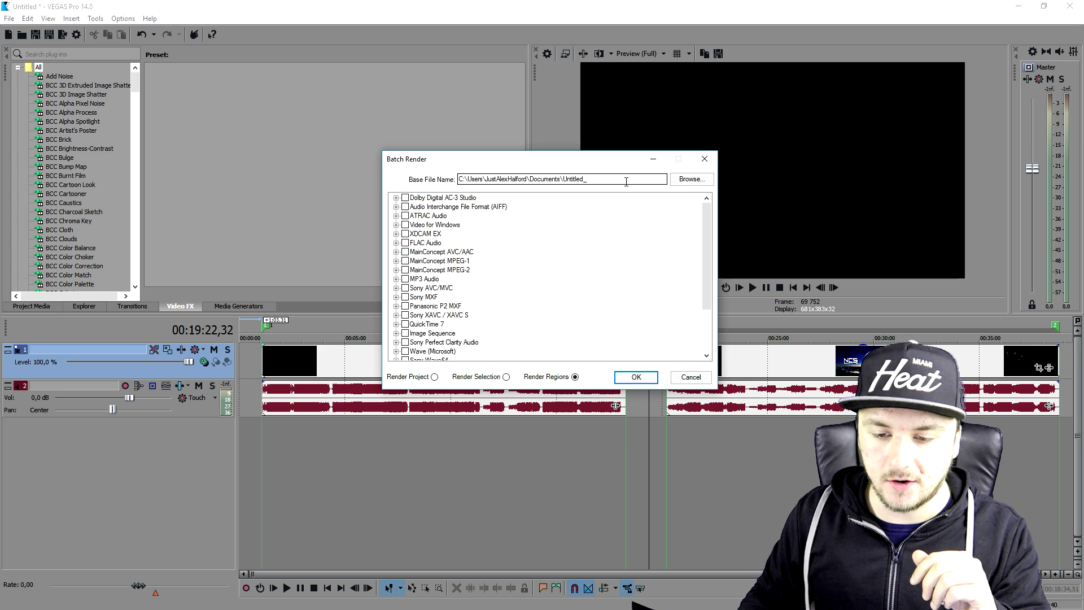
click(691, 179)
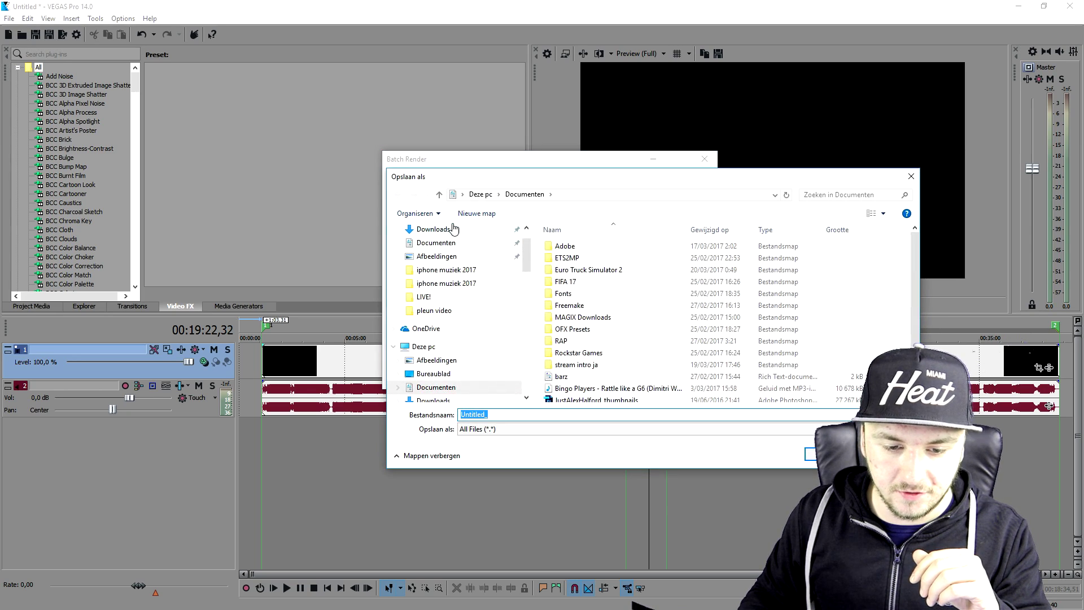
click(478, 252)
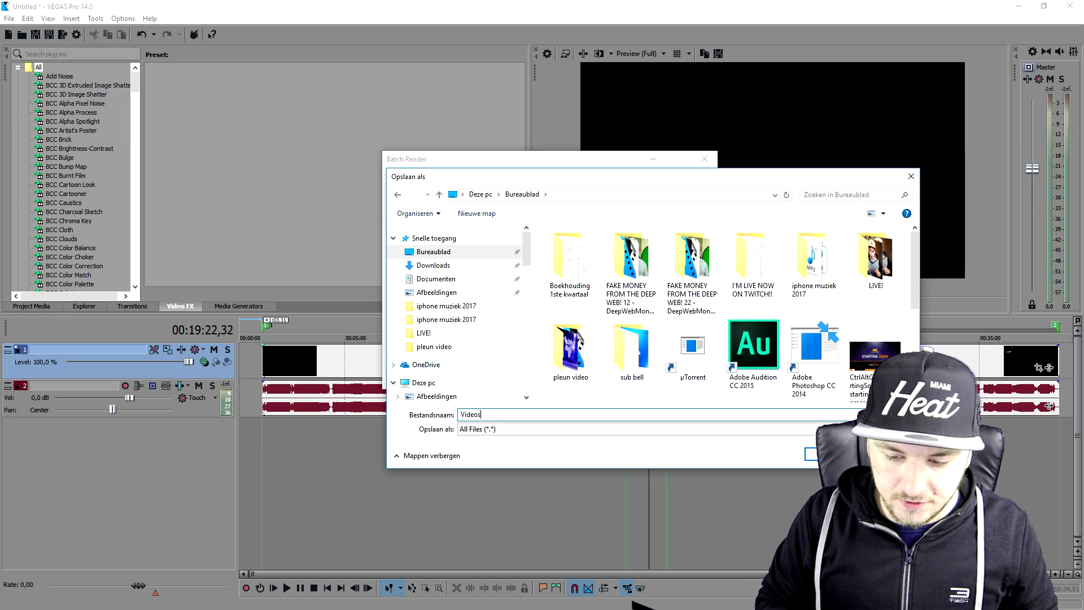
text(Videos)
key(Return)
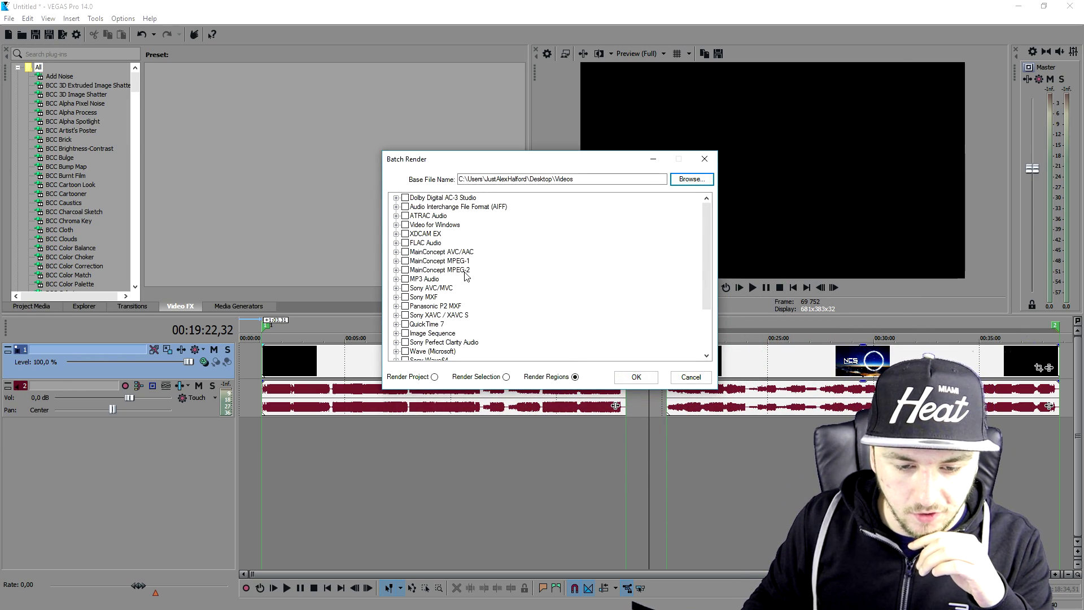
- Expand Sony AVC/MVC in the template list and check the 60 FPS template
scroll(464, 275, down, 3)
scroll(464, 275, up, 3)
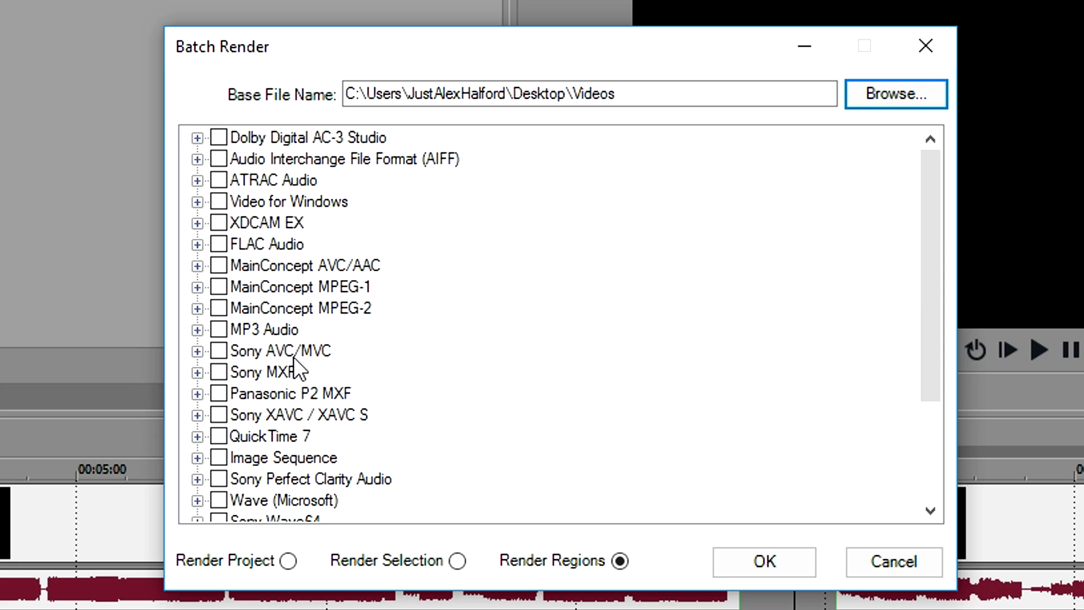
double_click(435, 287)
scroll(436, 287, down, 5)
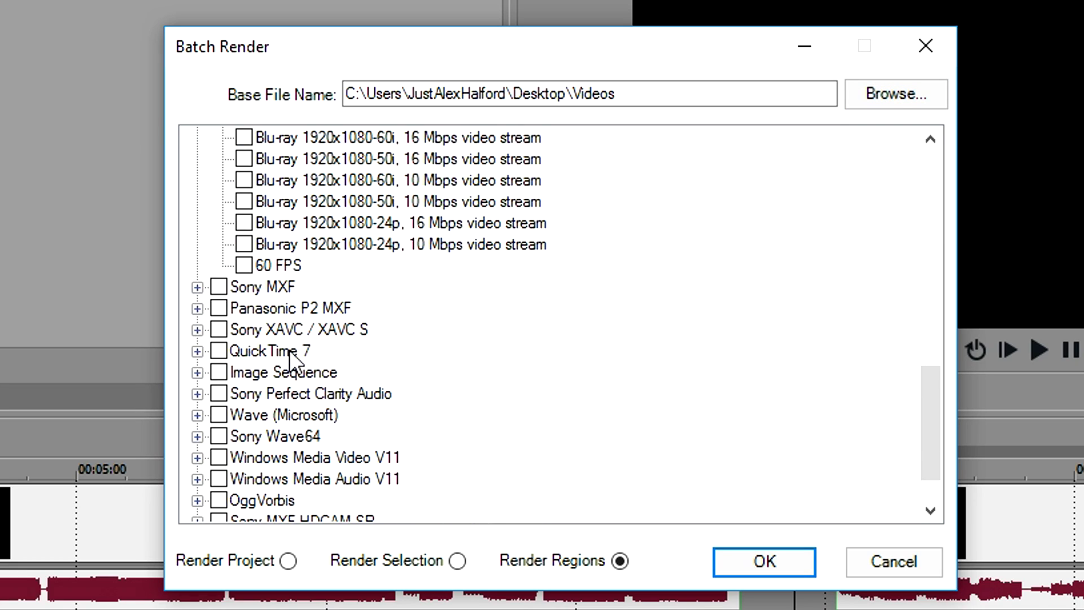
scroll(289, 350, up, 1)
click(245, 329)
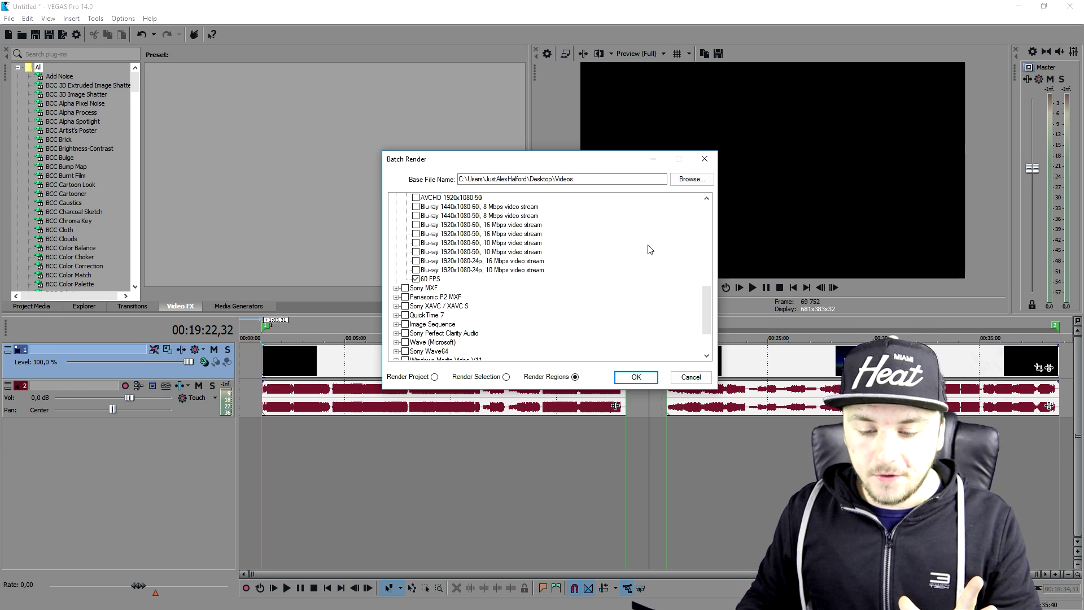
- Start the batch render of both regions with OK
click(625, 376)
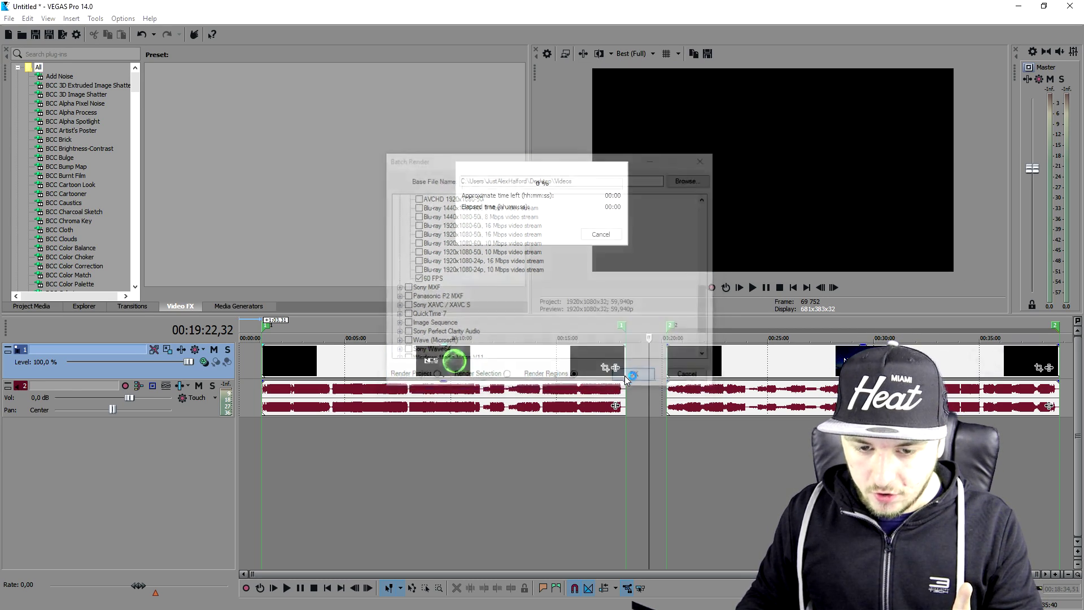